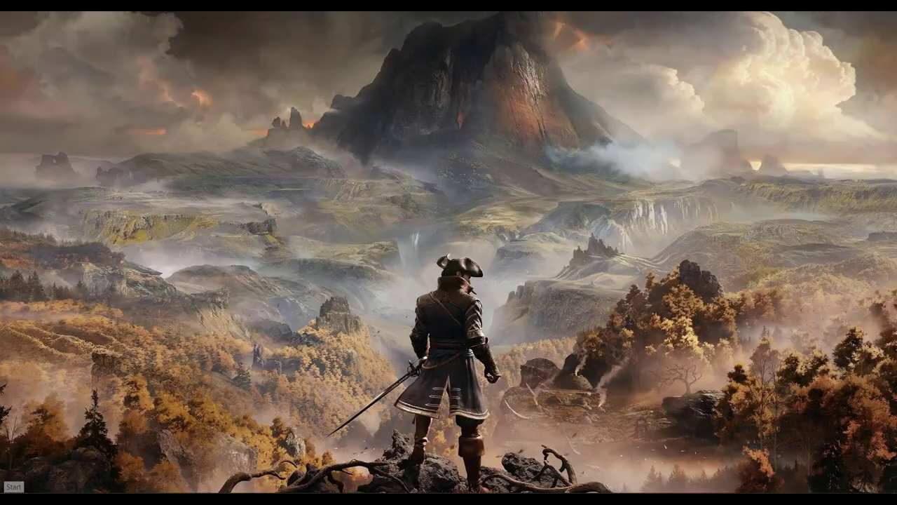
Launch ACCURATE from the Start menu's CPSSoft folder and open the sample company data
{"action": "left_click", "coordinate": [14, 487]}
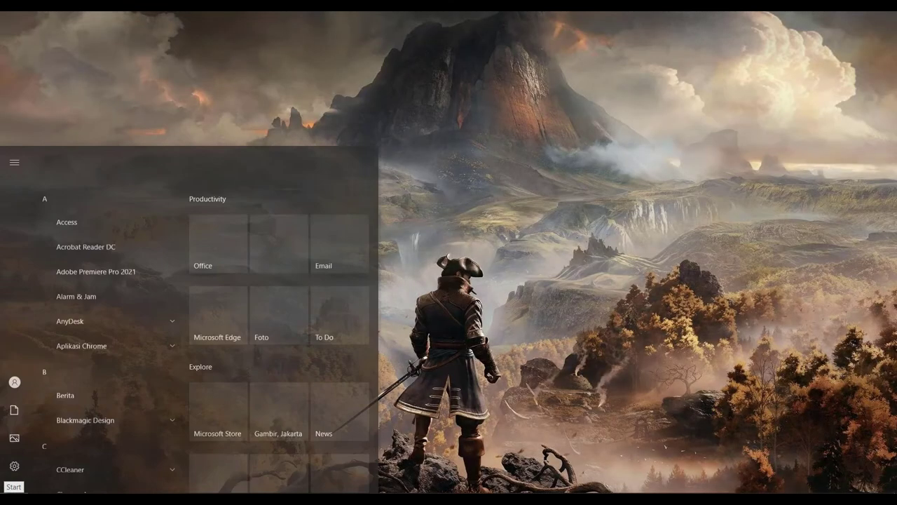
{"action": "left_click", "coordinate": [43, 364]}
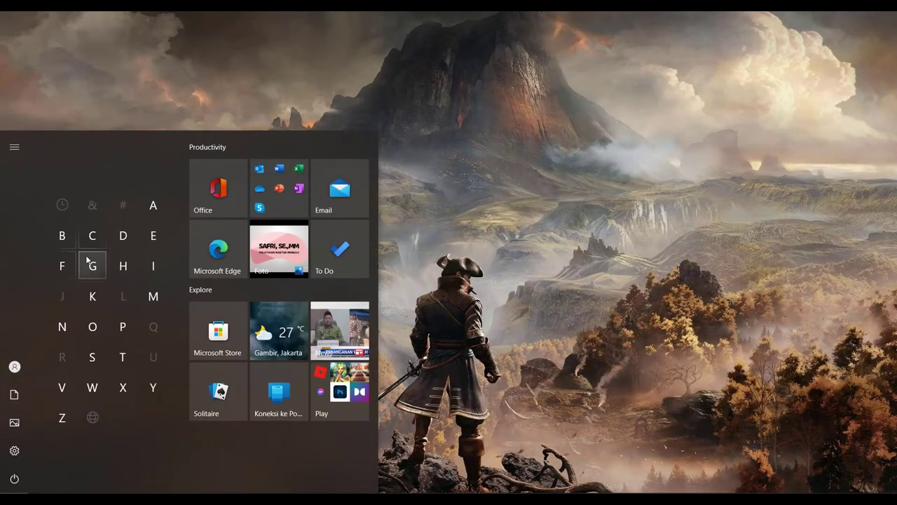
{"action": "left_click", "coordinate": [87, 232]}
{"action": "left_click", "coordinate": [81, 227]}
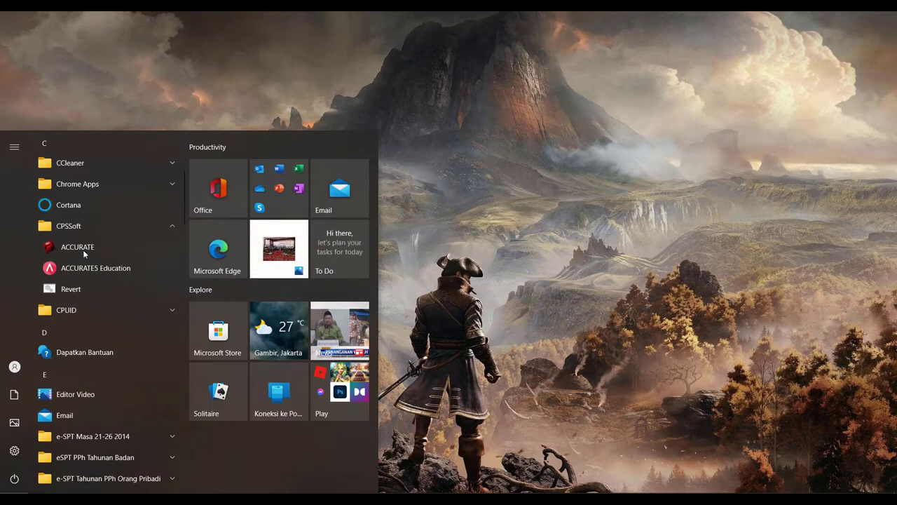
{"action": "left_click", "coordinate": [84, 252]}
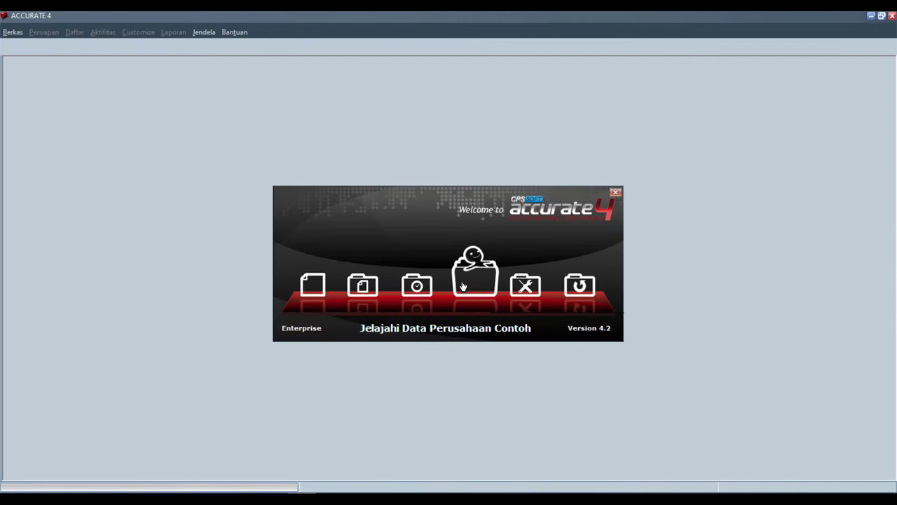
{"action": "left_click", "coordinate": [463, 286]}
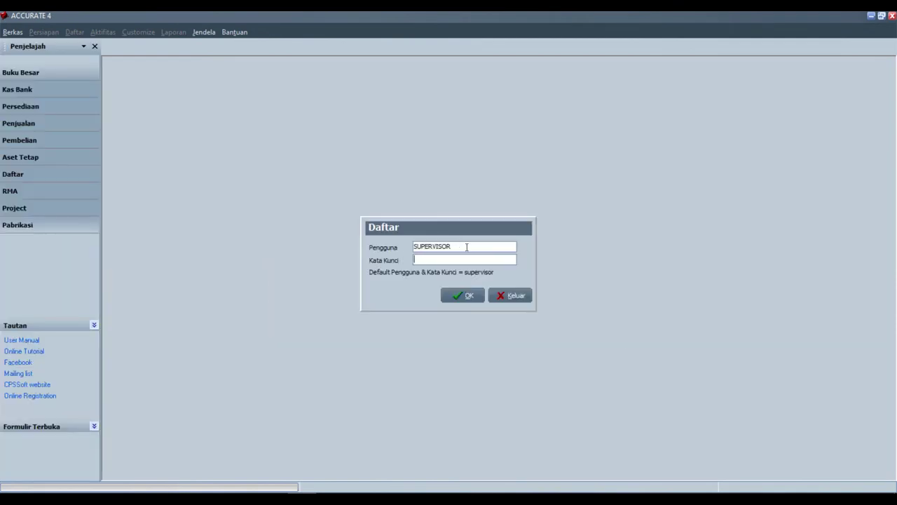
Log into Global Building, PT as the SUPERVISOR user, entering the account password
{"action": "left_click_drag", "start_coordinate": [467, 247], "coordinate": [392, 248]}
{"action": "left_click", "coordinate": [416, 262]}
{"action": "type", "text": "supervisor"}
{"action": "left_click", "coordinate": [462, 296]}
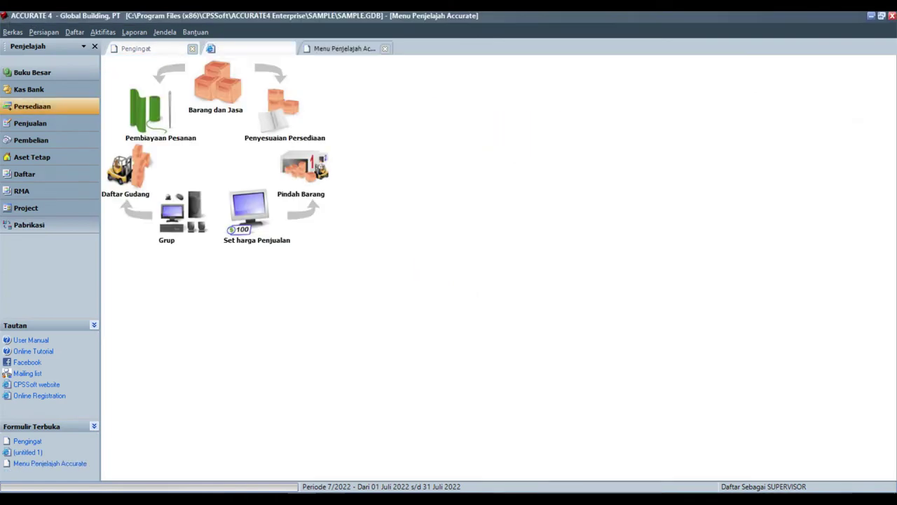
Write 'Beton ready mix yg lebih tinggi menjadi yg lebih rendah' in Notepad, correcting a typo
{"action": "type", "text": "Be"}
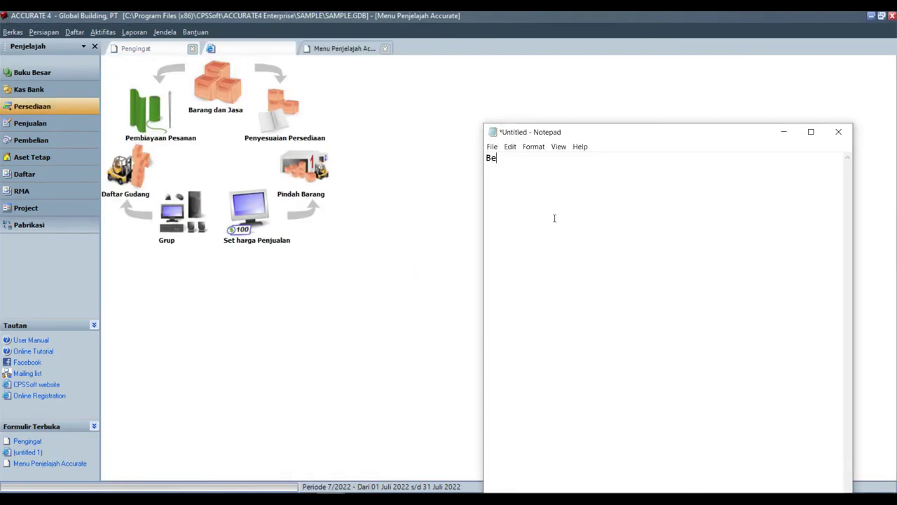
{"action": "type", "text": "ton readi"}
{"action": "key", "text": "BackSpace"}
{"action": "type", "text": "y mix yg lebih "}
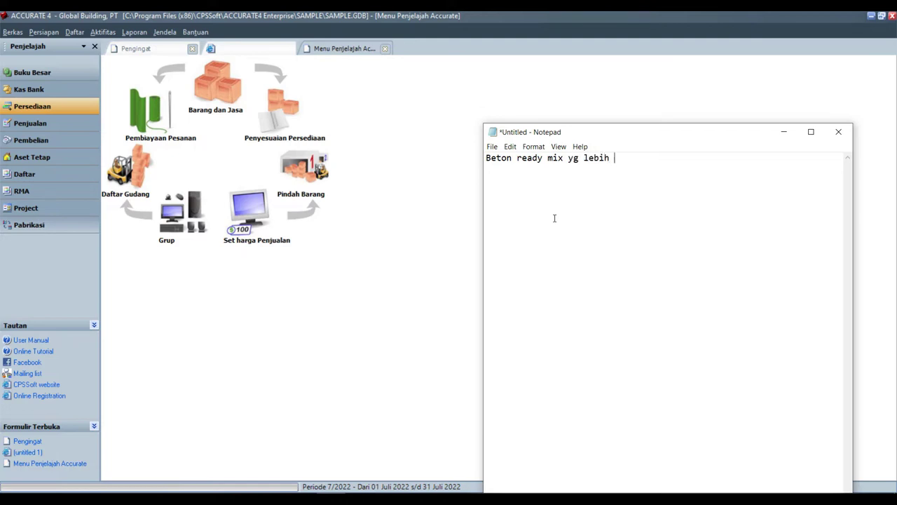
{"action": "type", "text": "tinggi"}
{"action": "type", "text": " menjadi "}
{"action": "type", "text": "yg lebih "}
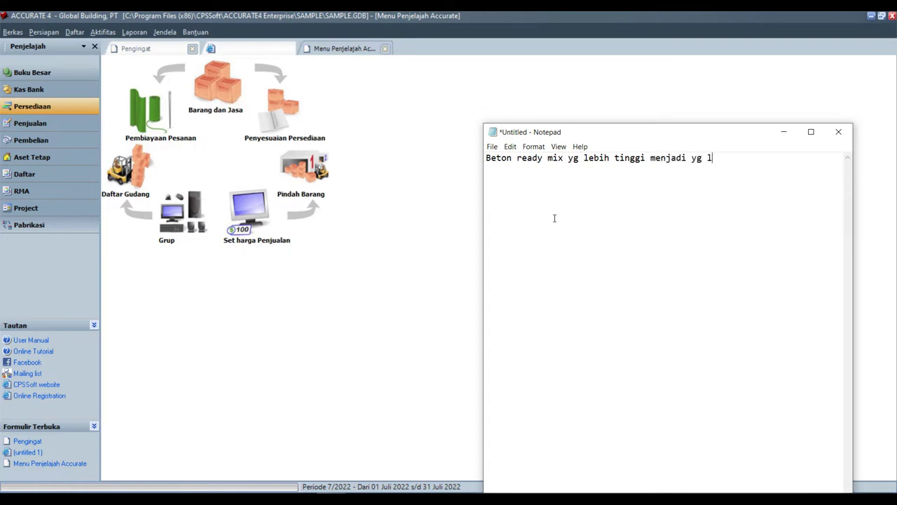
{"action": "type", "text": "rendah"}
{"action": "key", "text": "Return"}
Create inventory adjustment Re-K001 on account 5100-001 with description 'Reclass keluar'
{"action": "type", "text": "ef"}
{"action": "left_click", "coordinate": [315, 155]}
{"action": "left_click", "coordinate": [292, 132]}
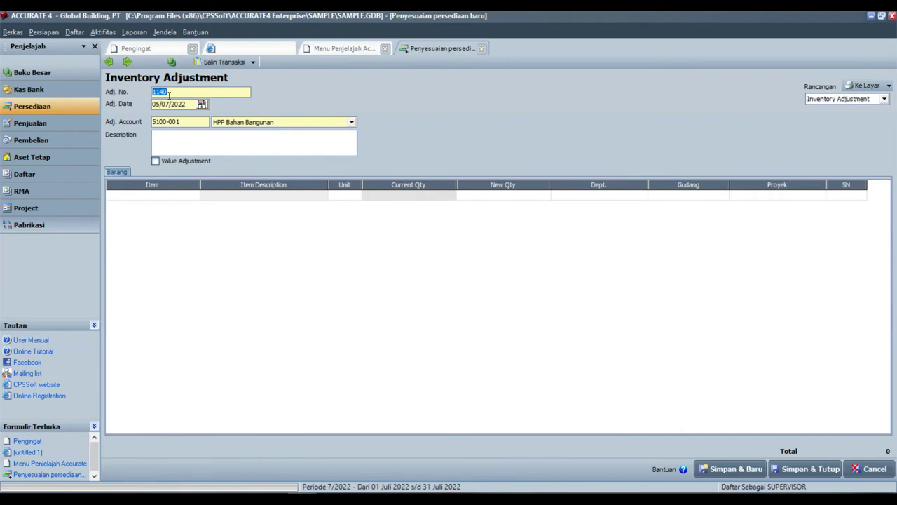
{"action": "type", "text": "Reclass"}
{"action": "type", "text": "keluar"}
{"action": "left_click", "coordinate": [191, 195]}
Add BTN-RM225 Beton Ready Mix K.225 with new quantity 1 and save Re-K001
{"action": "left_click", "coordinate": [194, 195]}
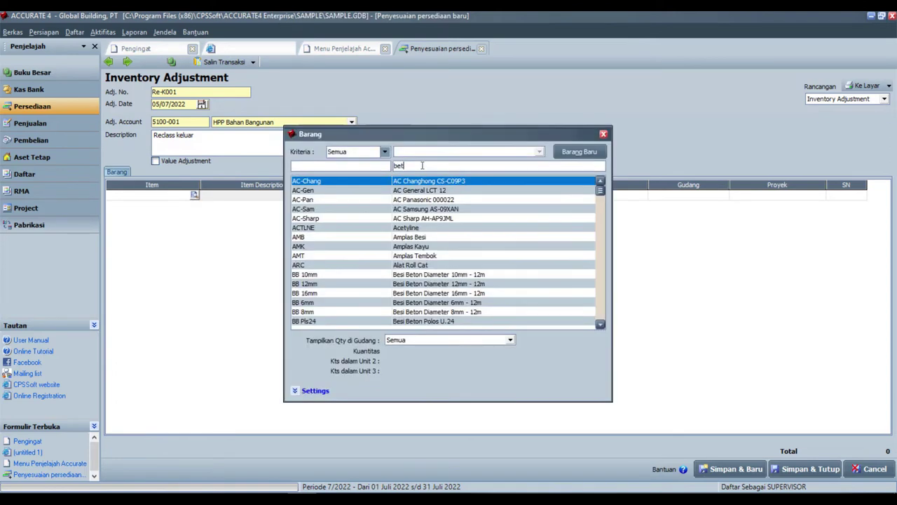
{"action": "type", "text": "beton reas"}
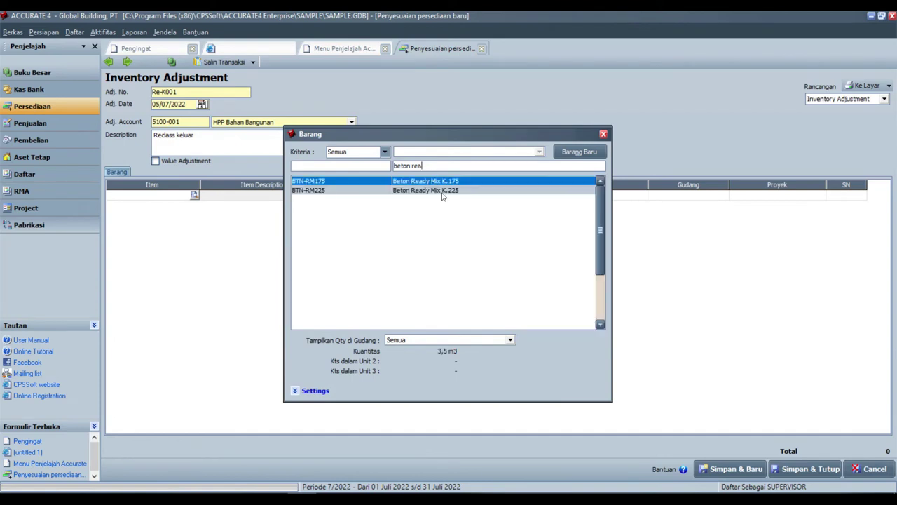
{"action": "left_click", "coordinate": [443, 191]}
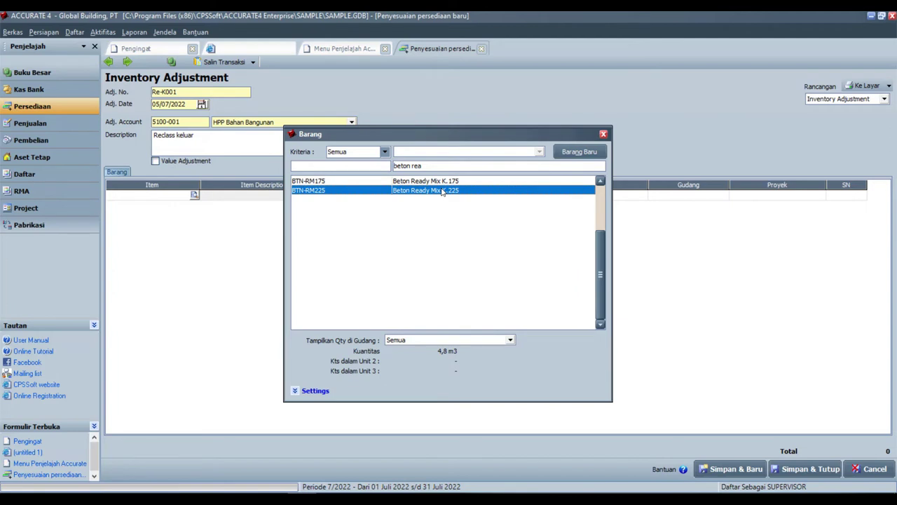
{"action": "double_click", "coordinate": [443, 191]}
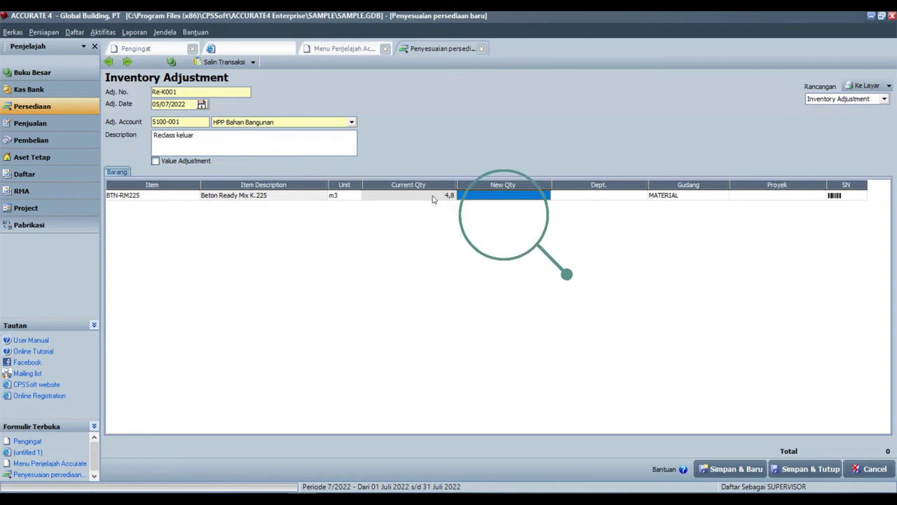
{"action": "type", "text": "1"}
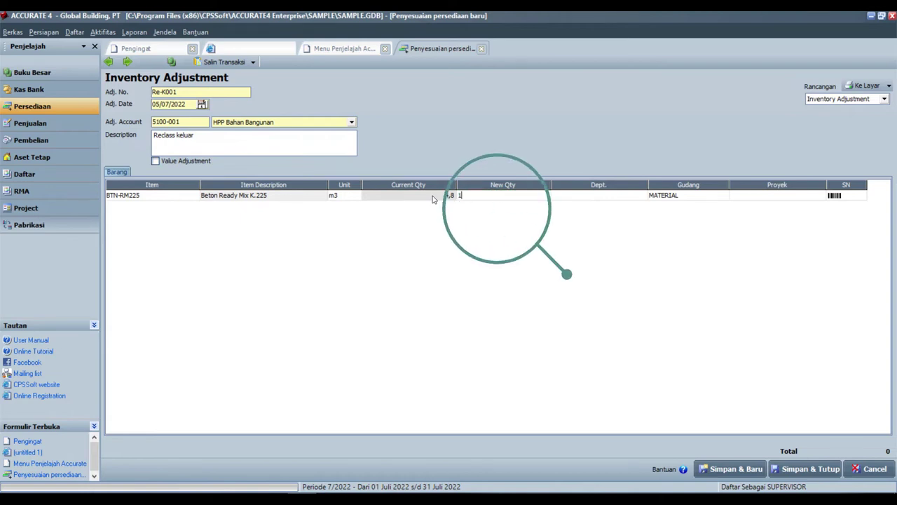
{"action": "left_click", "coordinate": [127, 61]}
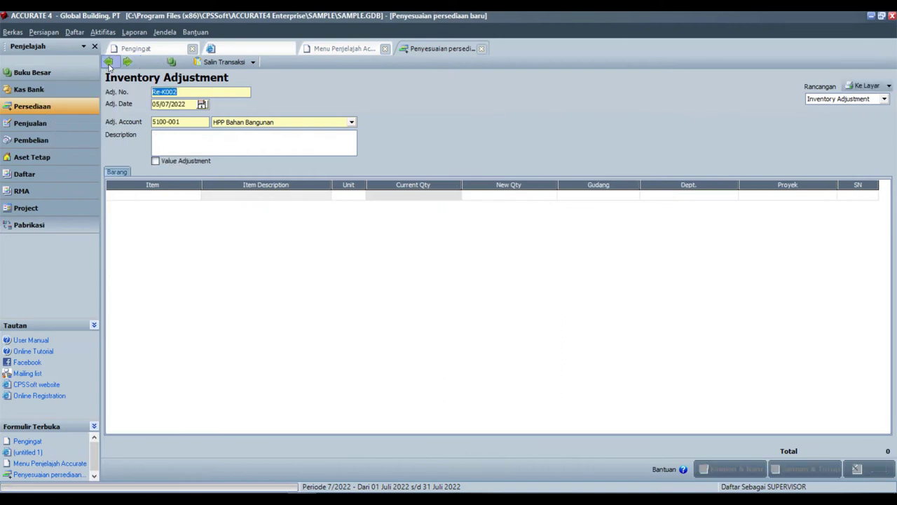
Reopen Re-K001 and clear the -3,8 quantity difference for Beton Ready Mix K.225
{"action": "left_click", "coordinate": [350, 199]}
{"action": "left_click", "coordinate": [349, 202]}
{"action": "key", "text": "BackSpace"}
{"action": "key", "text": "BackSpace"}
{"action": "key", "text": "BackSpace"}
{"action": "key", "text": "BackSpace"}
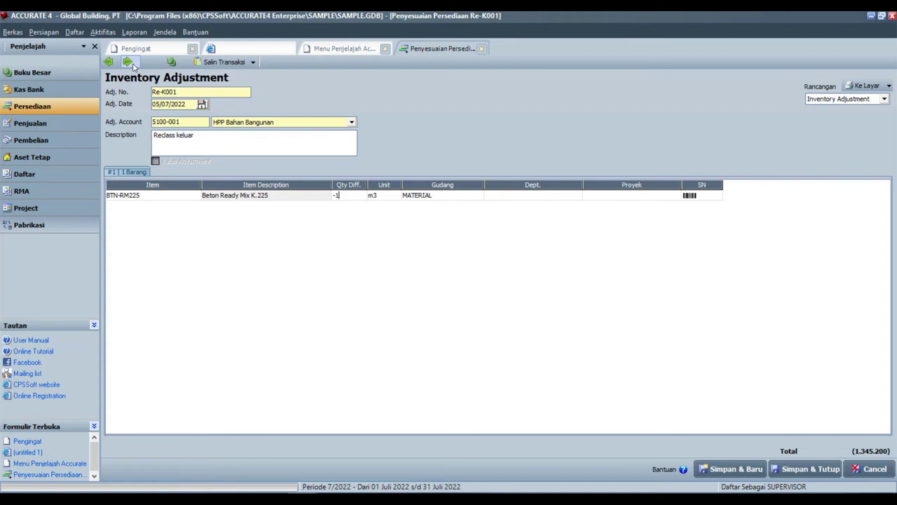
{"action": "left_click", "coordinate": [133, 65]}
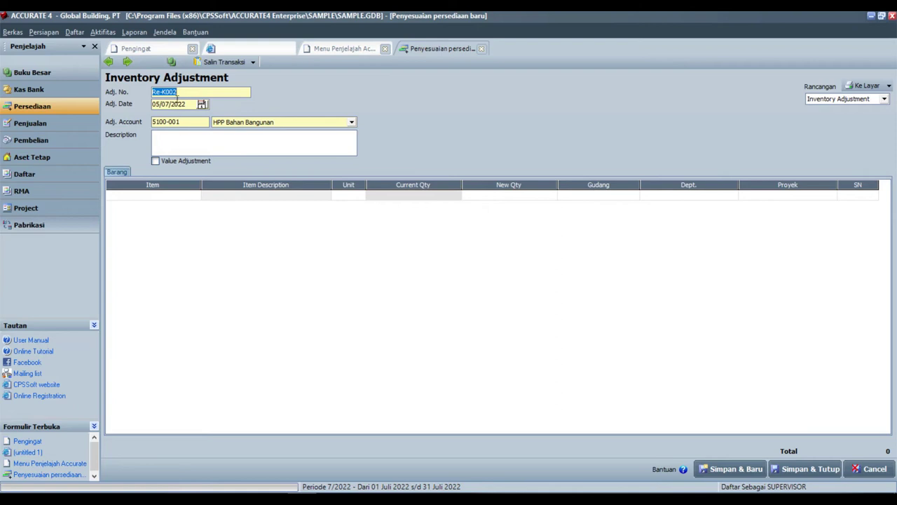
Renumber the new adjustment to Re-M001 with description 'Reclass Masuk'
{"action": "left_click", "coordinate": [165, 92]}
{"action": "key", "text": "BackSpace"}
{"action": "type", "text": "M"}
{"action": "type", "text": "Re"}
{"action": "type", "text": "class Masuk"}
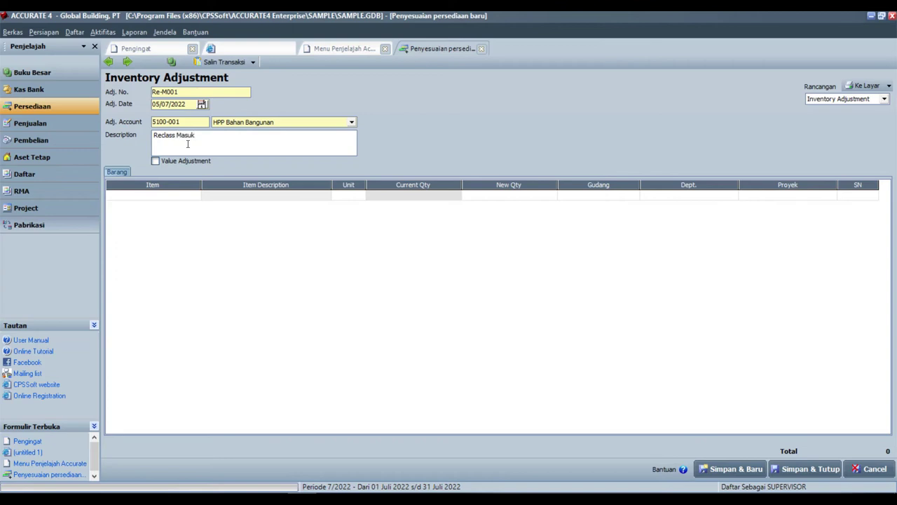
Tick Value Adjustment on Re-M001 and search the item list for 'beton'
{"action": "left_click", "coordinate": [195, 197]}
{"action": "left_click", "coordinate": [156, 162]}
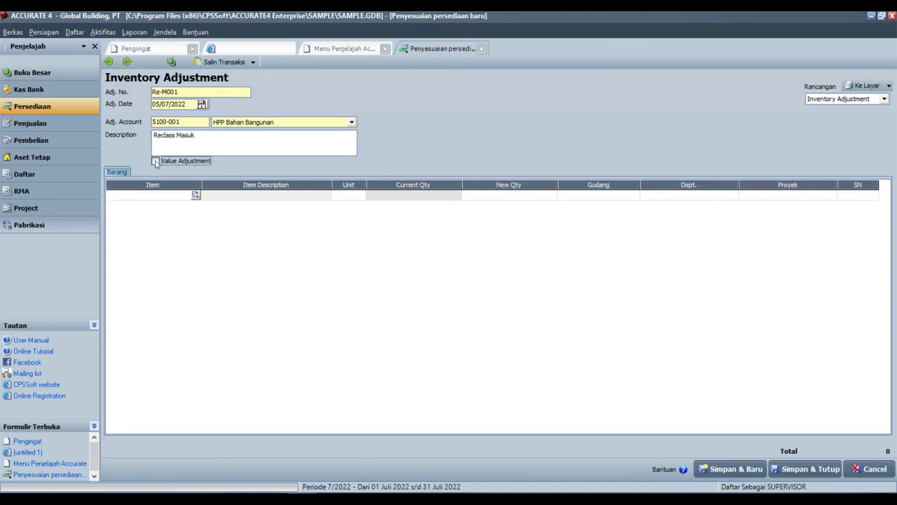
{"action": "left_click", "coordinate": [195, 197]}
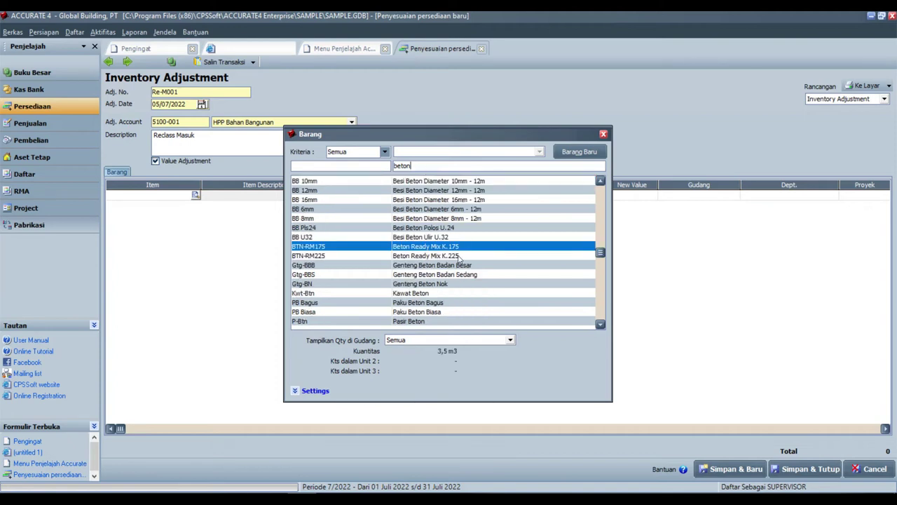
Add BTN-RM175 Beton Ready Mix K.175 at quantity 4,5 and value 1.377.000, then save and close
{"action": "double_click", "coordinate": [449, 247]}
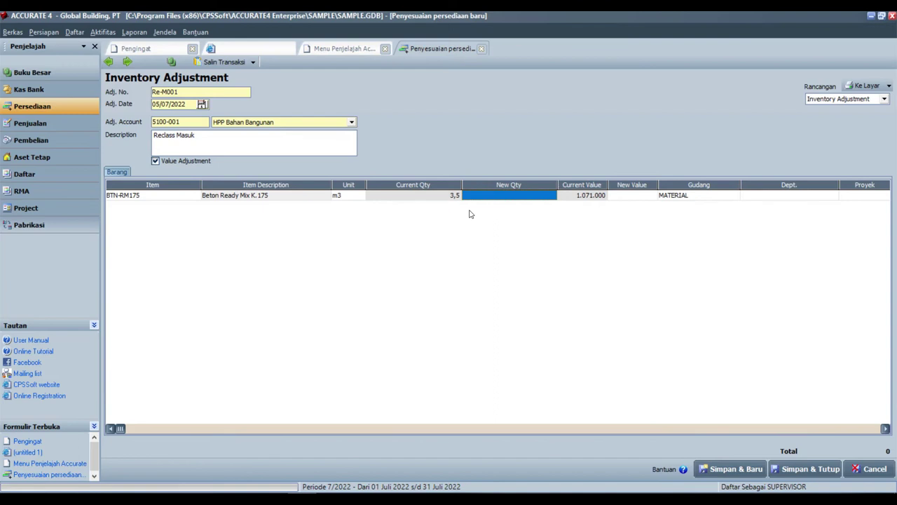
{"action": "type", "text": "4,5"}
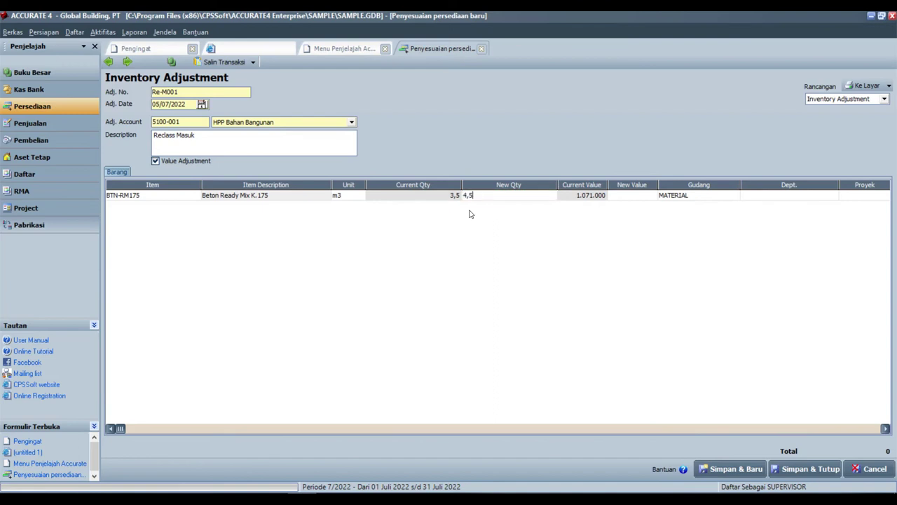
{"action": "key", "text": "Tab"}
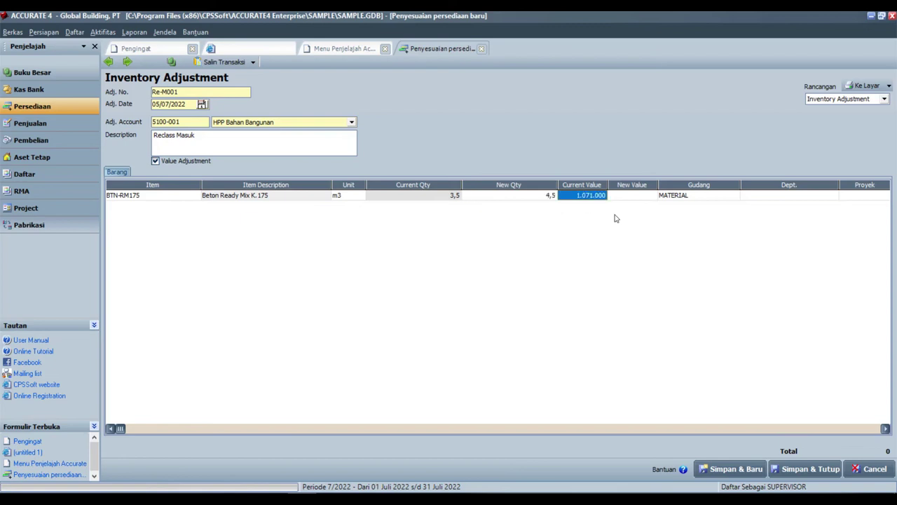
{"action": "key", "text": "Tab"}
{"action": "type", "text": "1.3"}
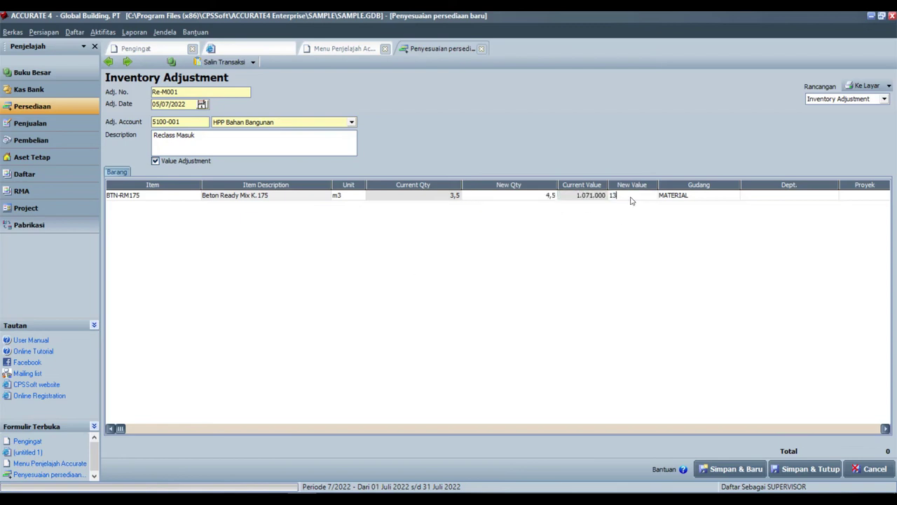
{"action": "type", "text": "77."}
{"action": "type", "text": "00"}
{"action": "type", "text": "0"}
{"action": "key", "text": "Tab"}
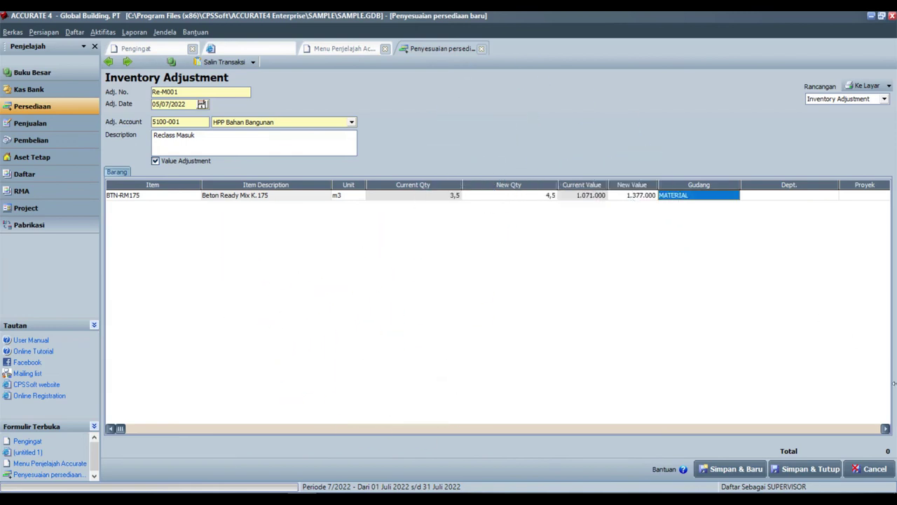
{"action": "left_click", "coordinate": [811, 469]}
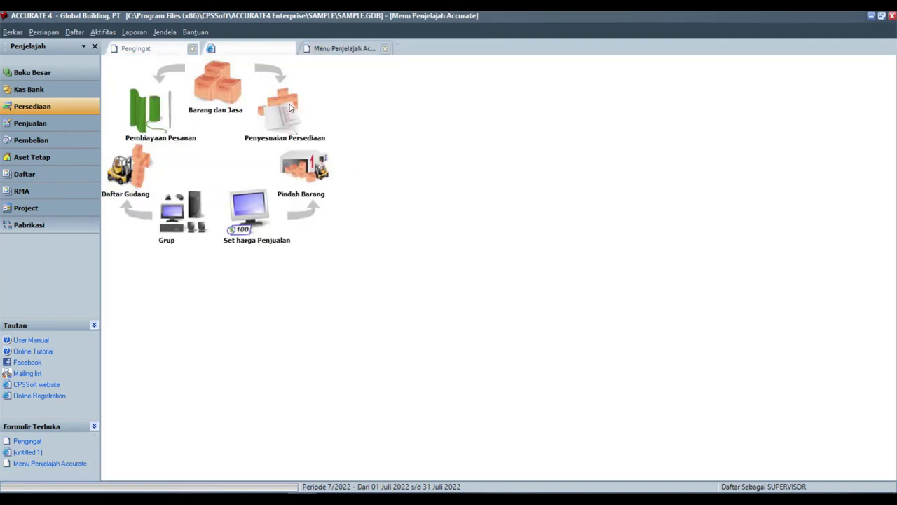
Open Daftar > Buku Besar > Histori Buku Besar and select the Reclass Masuk debit line
{"action": "left_click", "coordinate": [74, 32]}
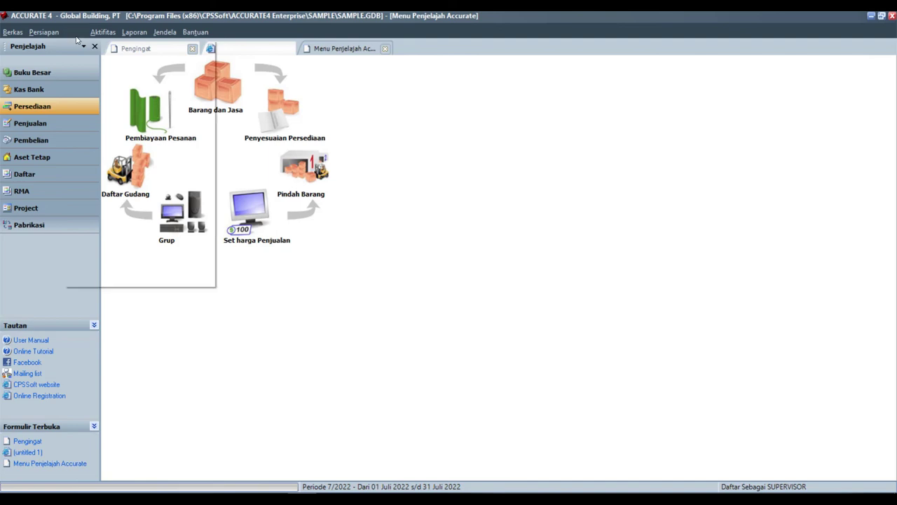
{"action": "mouse_move", "coordinate": [106, 110]}
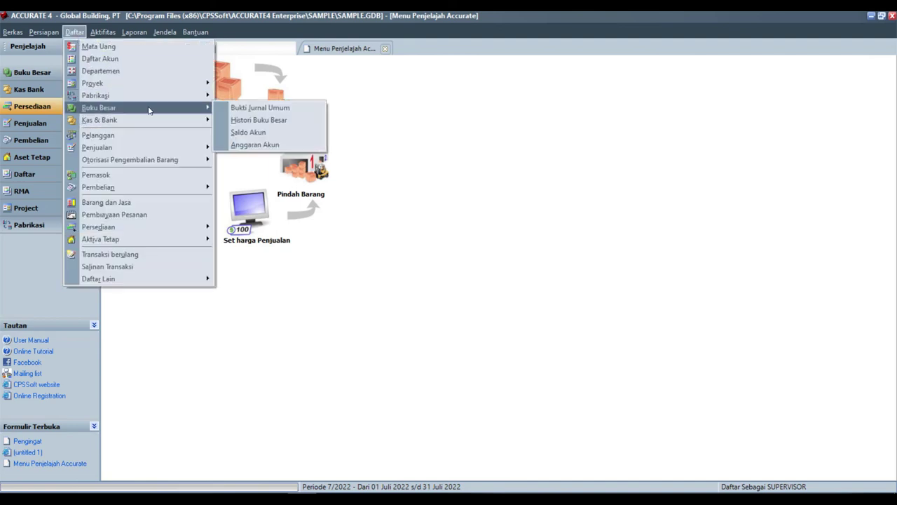
{"action": "left_click", "coordinate": [272, 123]}
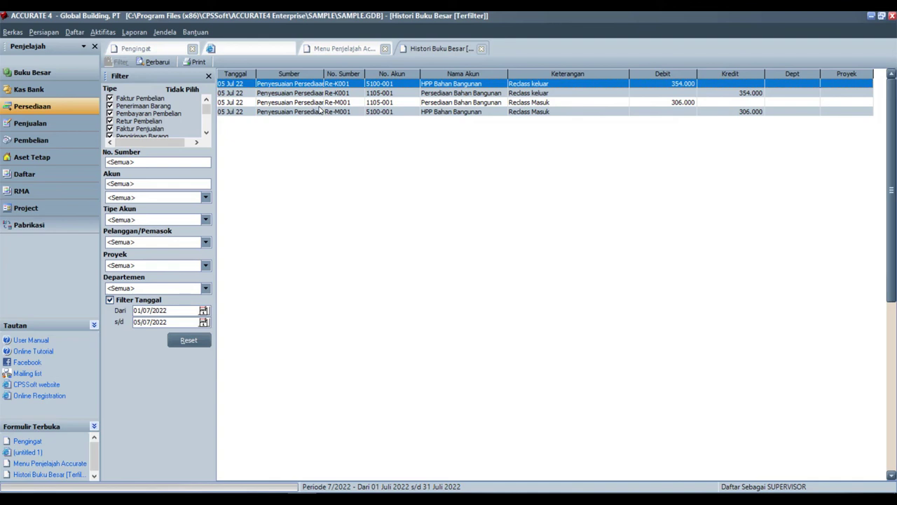
{"action": "left_click", "coordinate": [674, 103]}
{"action": "left_click", "coordinate": [681, 84]}
{"action": "left_click", "coordinate": [685, 103]}
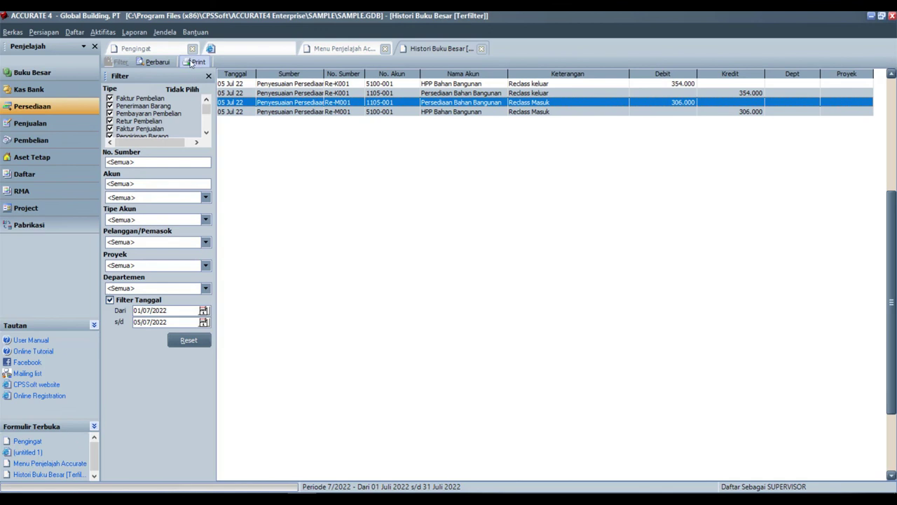
Preview the Daftar Histori GL report at 200 %, then close all windows with Jendela > Tutup Semua
{"action": "left_click", "coordinate": [195, 62]}
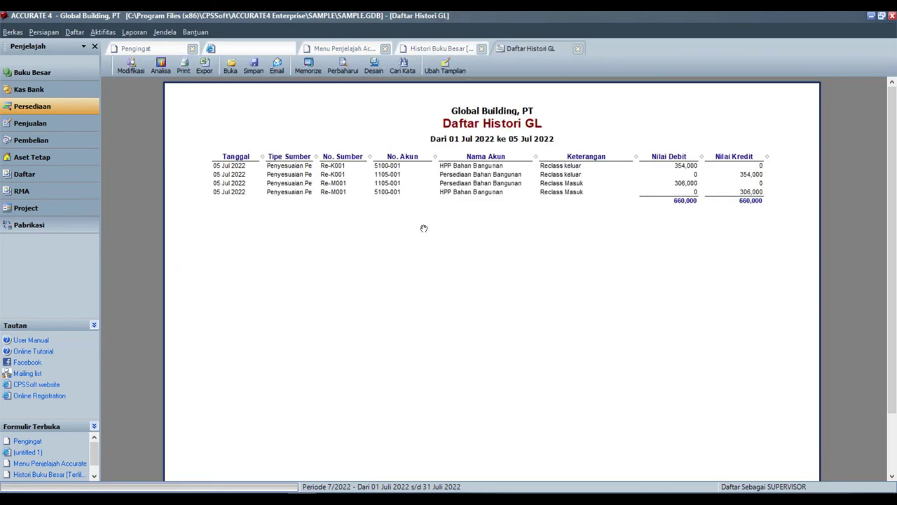
{"action": "right_click", "coordinate": [424, 216]}
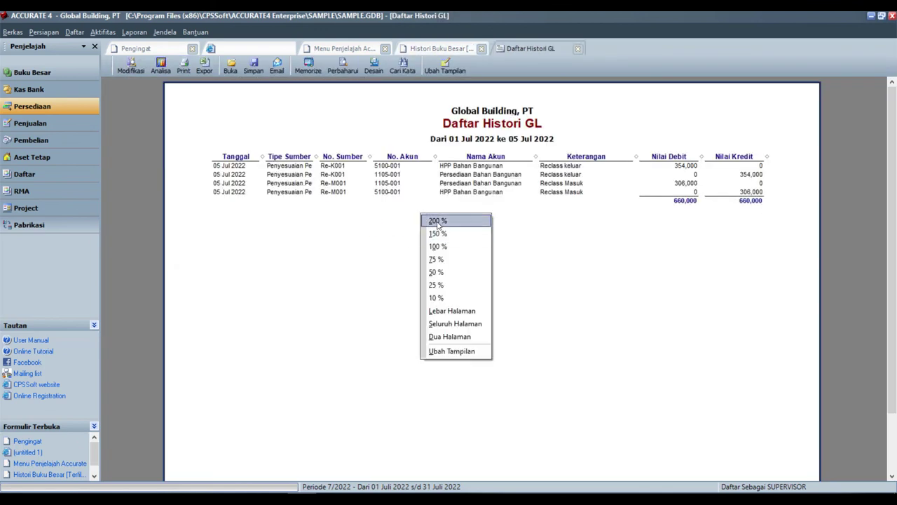
{"action": "left_click", "coordinate": [442, 218]}
{"action": "left_click_drag", "start_coordinate": [671, 335], "coordinate": [164, 287]}
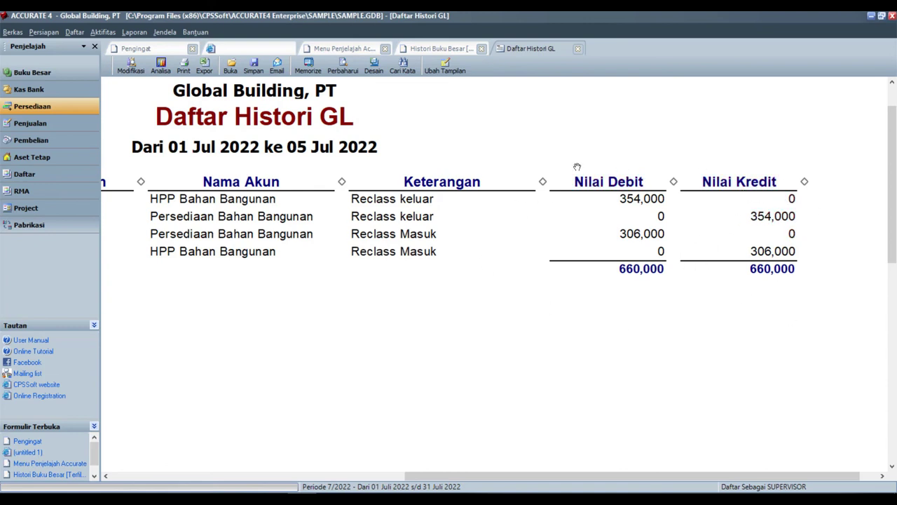
{"action": "left_click", "coordinate": [166, 33]}
{"action": "left_click", "coordinate": [188, 59]}
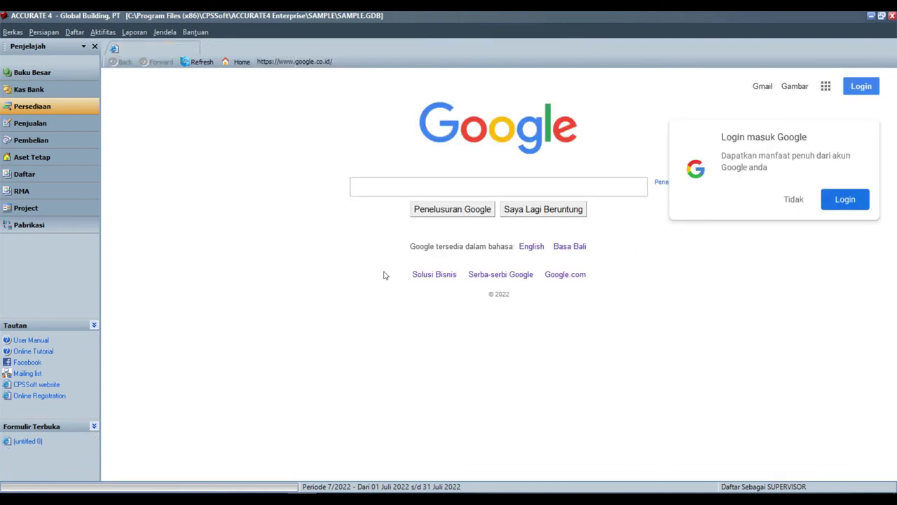